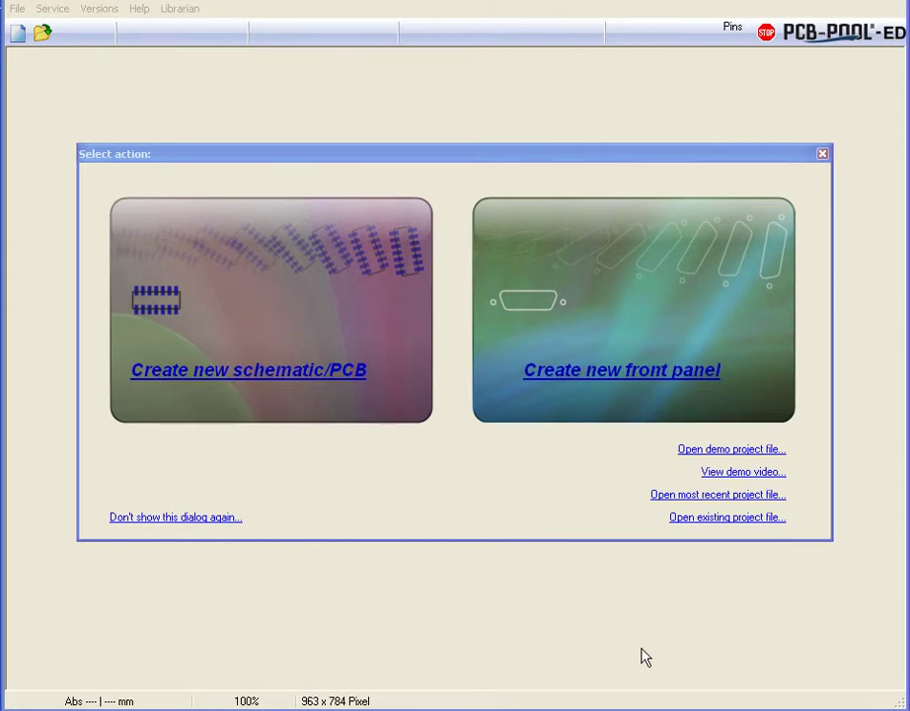
Generate a new 100 × 80 mm front panel blank, 2 mm thick
{"action": "left_click", "coordinate": [611, 380]}
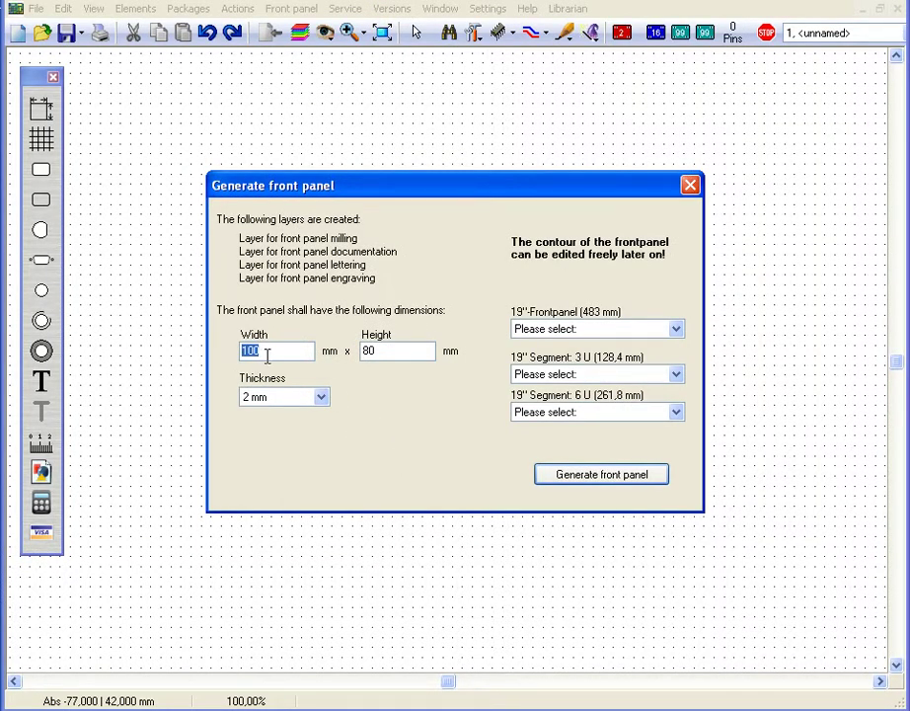
{"action": "left_click", "coordinate": [321, 397]}
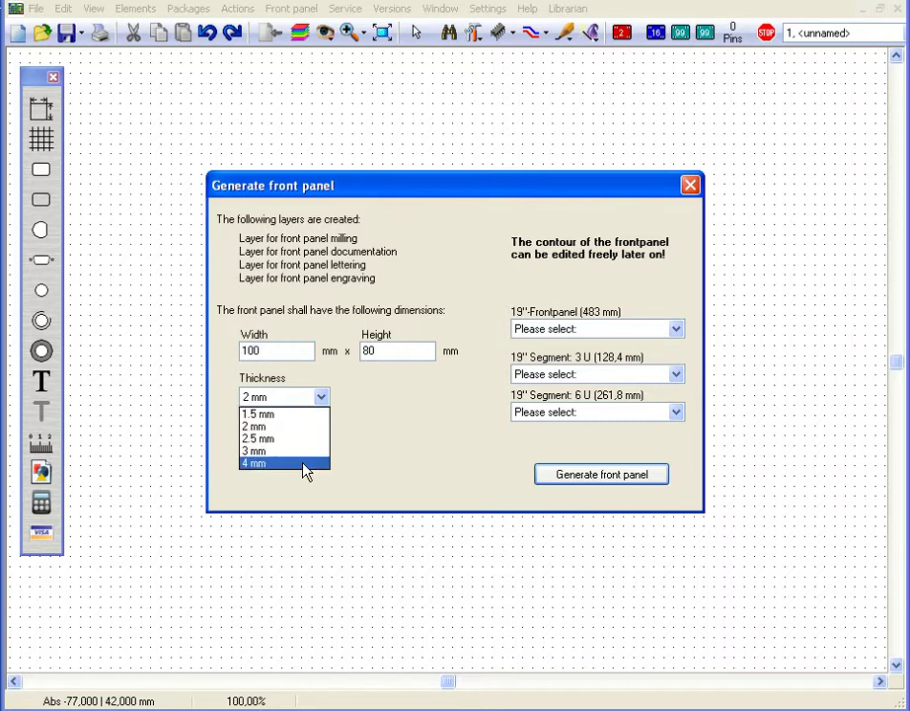
{"action": "left_click", "coordinate": [280, 427]}
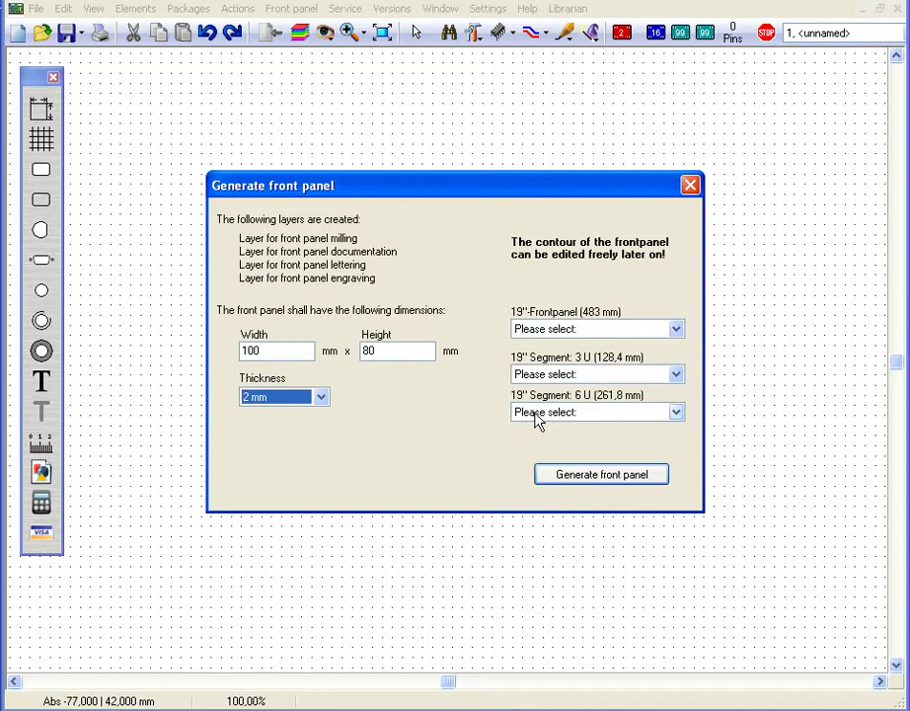
{"action": "left_click", "coordinate": [594, 477]}
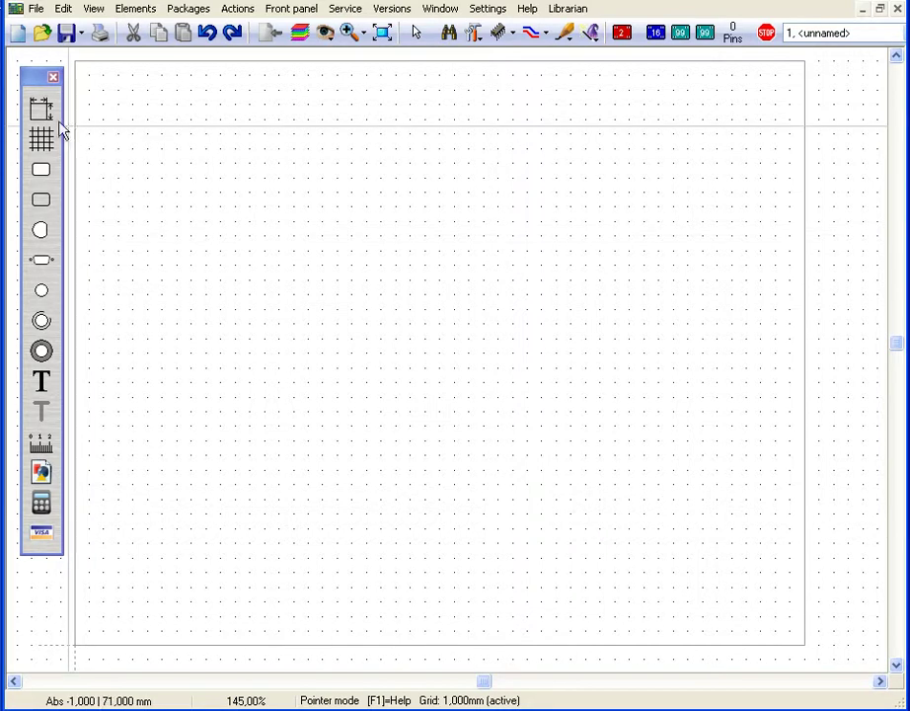
Place a rectangular breakout with 5 mm corner radius and 12° rotation at the panel's upper left
{"action": "left_click", "coordinate": [42, 172]}
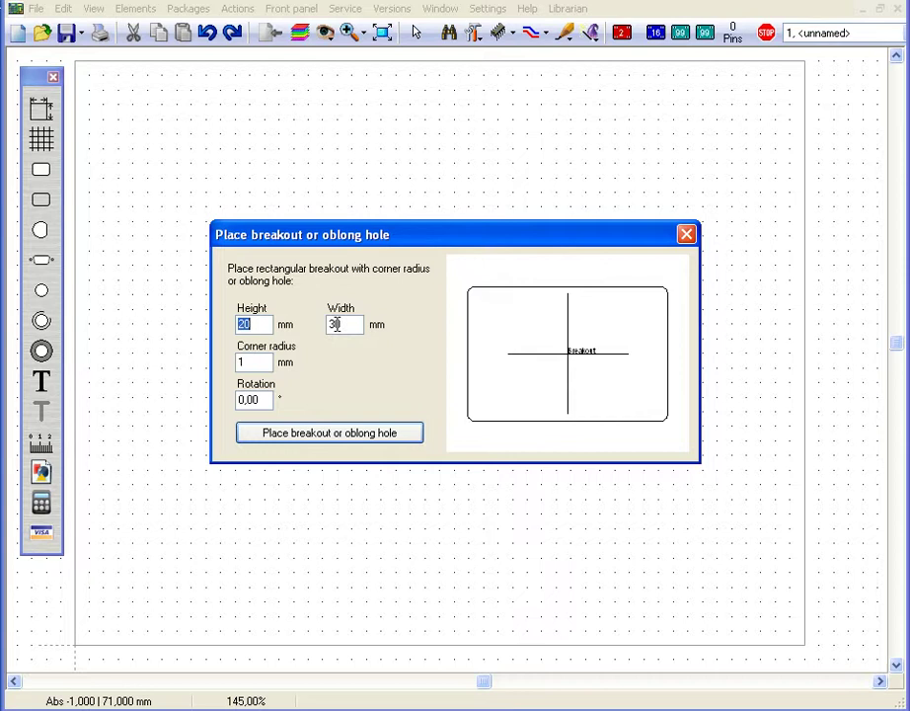
{"action": "double_click", "coordinate": [248, 363]}
{"action": "type", "text": "5"}
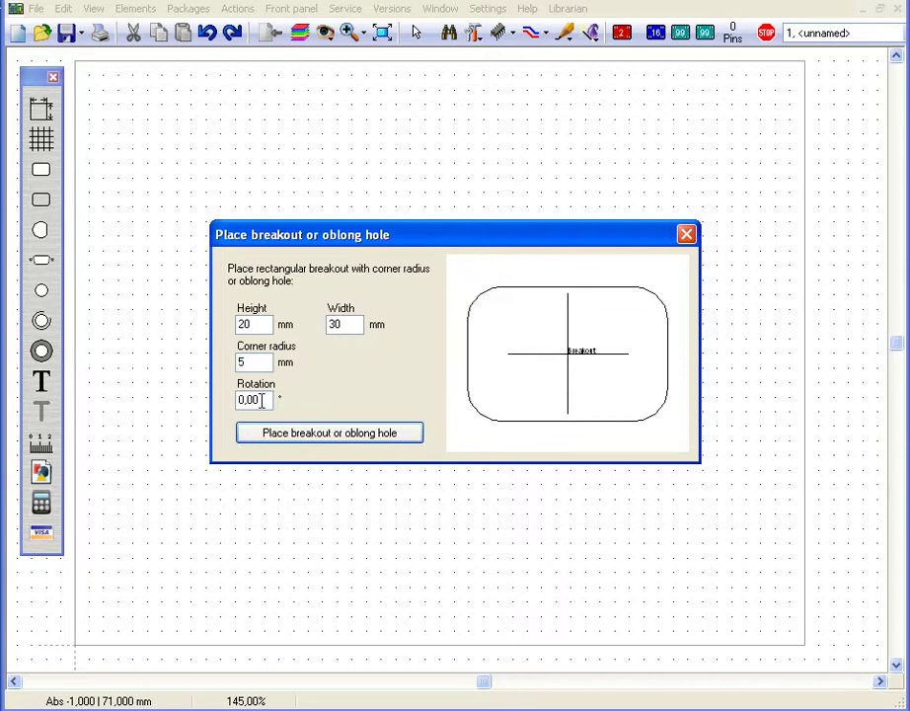
{"action": "double_click", "coordinate": [262, 399]}
{"action": "type", "text": "12"}
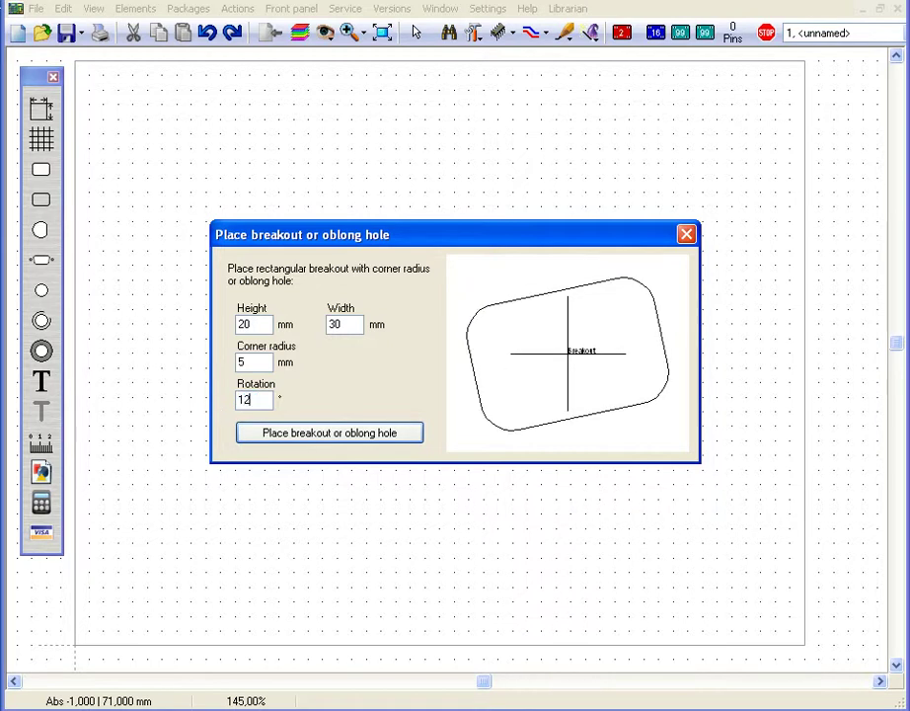
{"action": "left_click", "coordinate": [334, 435]}
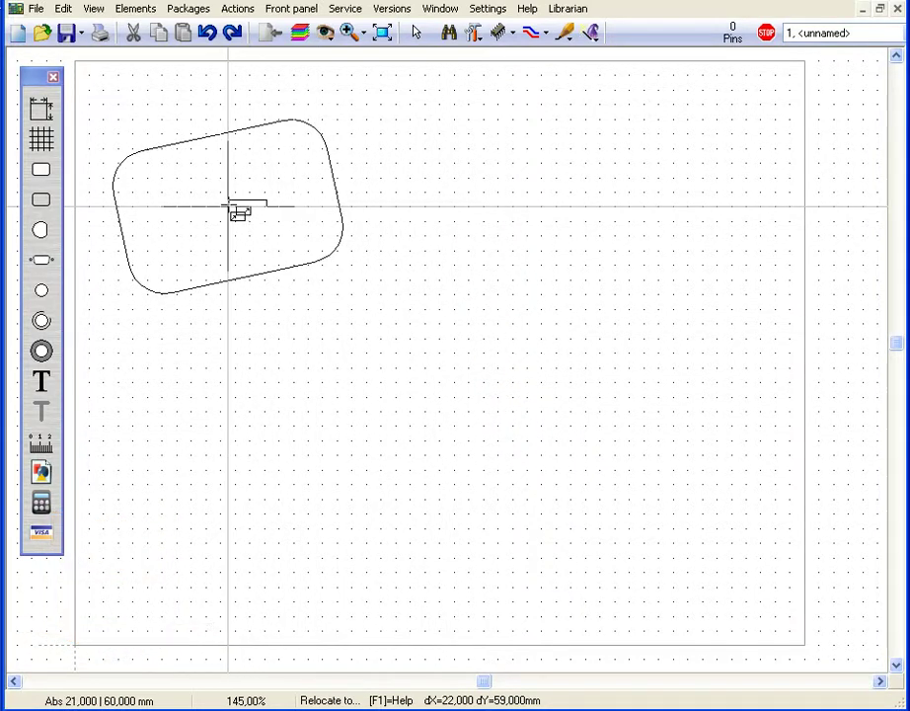
{"action": "left_click", "coordinate": [228, 207]}
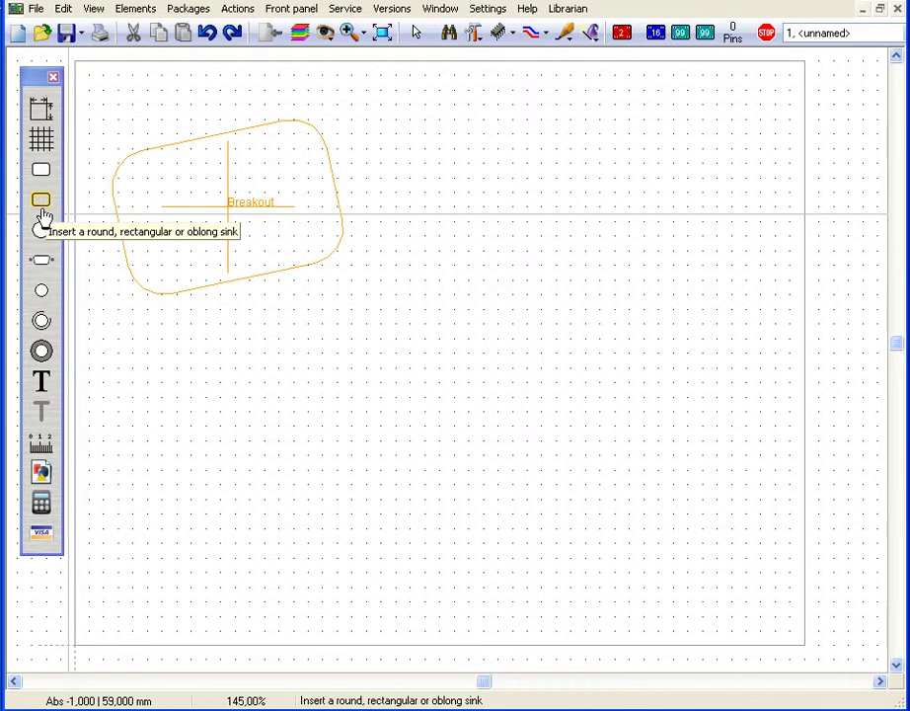
Insert the D-SUB15NORM cutout from Frontpanel.PCK3001 to the right of the breakout
{"action": "left_click", "coordinate": [42, 264]}
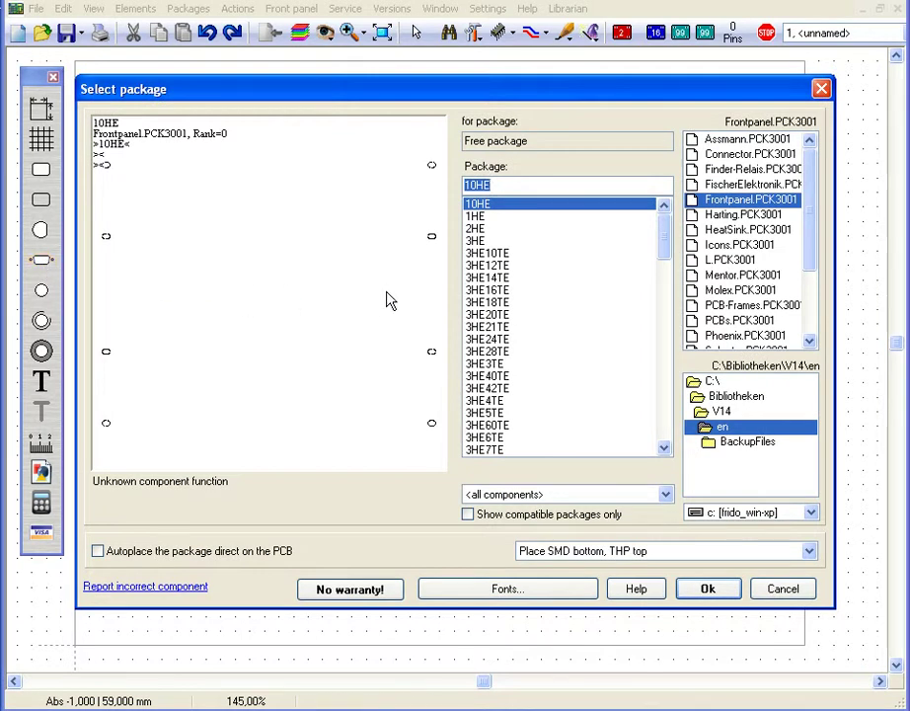
{"action": "mouse_move", "coordinate": [662, 243]}
{"action": "left_mouse_down"}
{"action": "mouse_move", "coordinate": [667, 360]}
{"action": "mouse_move", "coordinate": [656, 357]}
{"action": "left_mouse_up"}
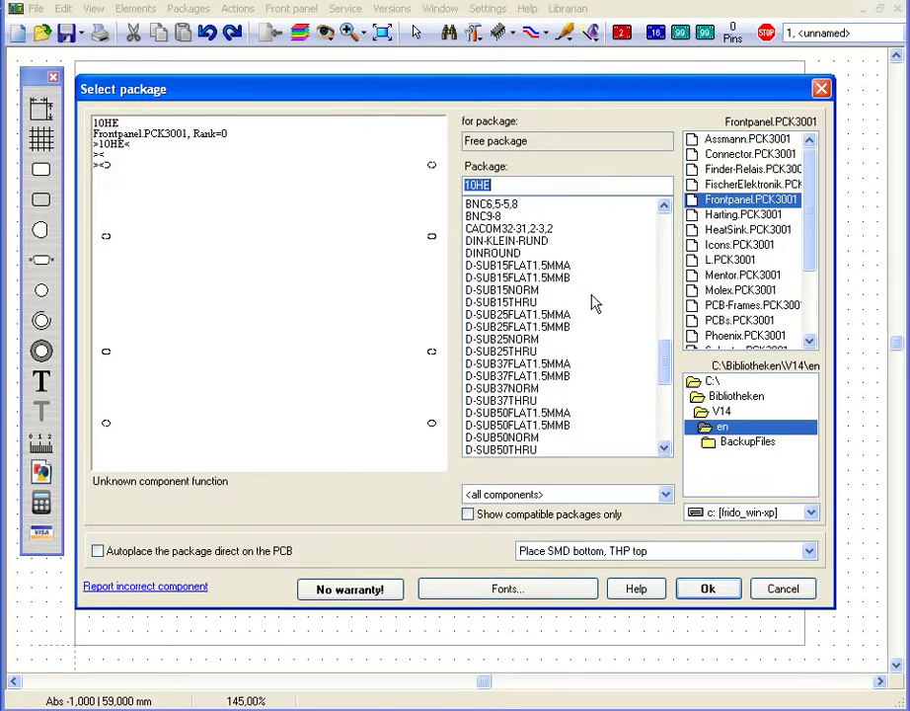
{"action": "left_click", "coordinate": [505, 290]}
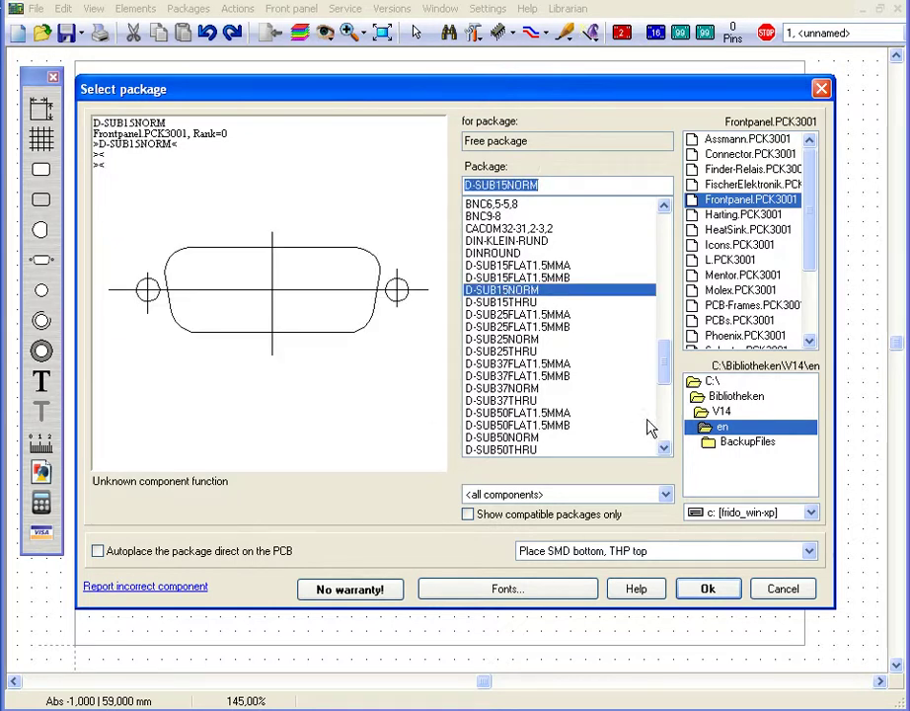
{"action": "left_click", "coordinate": [705, 590]}
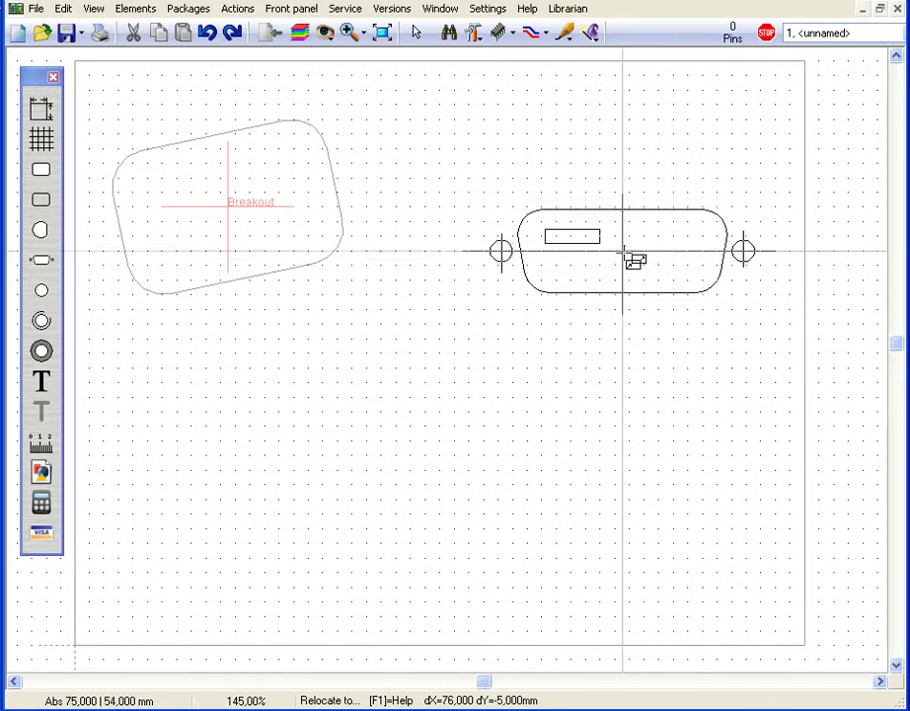
{"action": "left_click", "coordinate": [596, 205]}
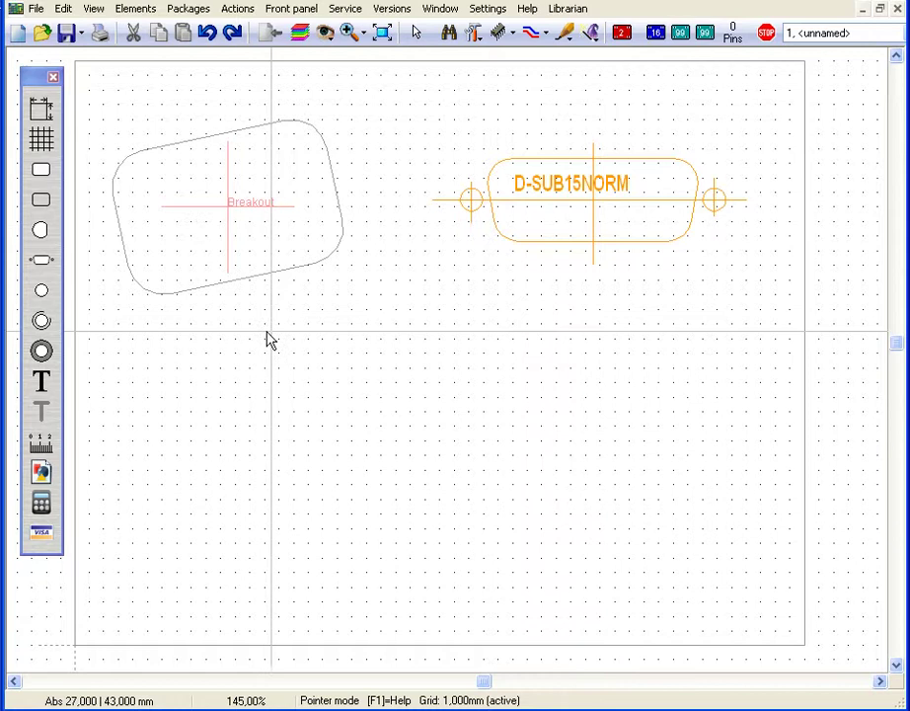
Add the imprinted text 'imprinted Text' in Arial beneath the breakout
{"action": "left_click", "coordinate": [41, 381]}
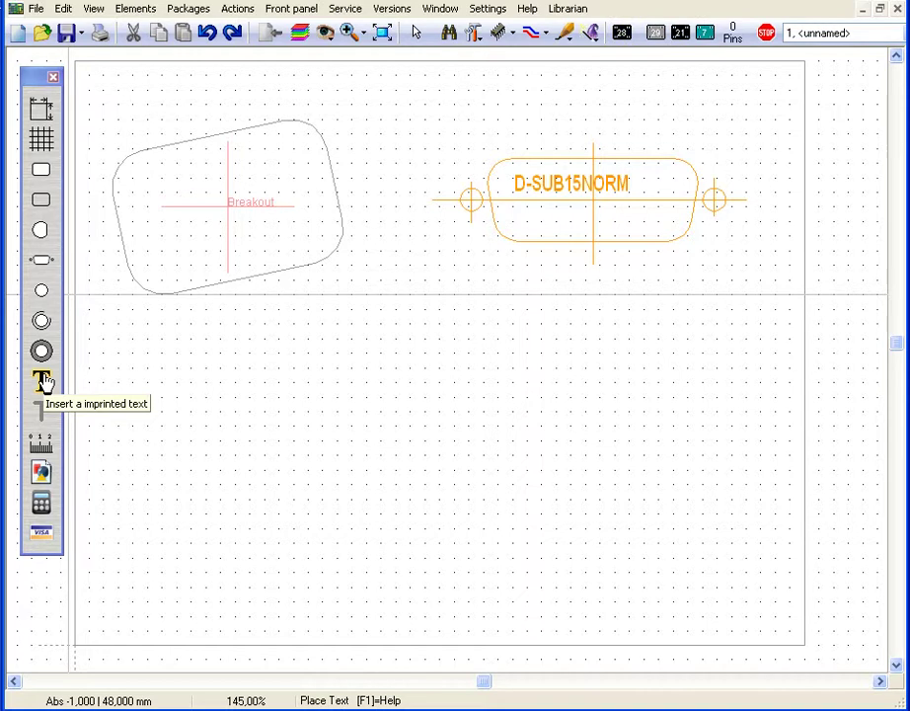
{"action": "left_click", "coordinate": [181, 362]}
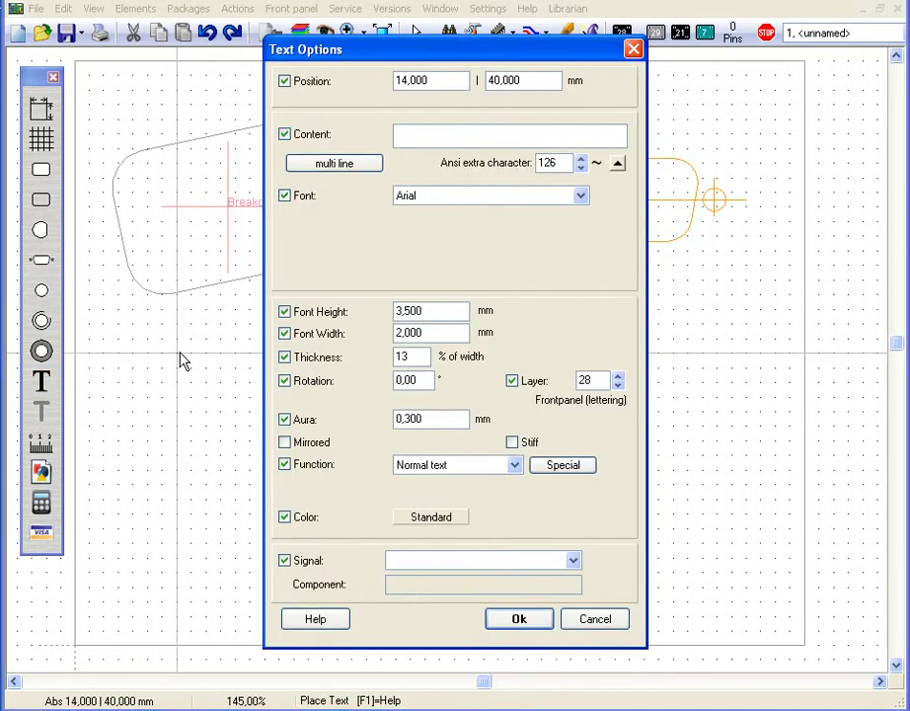
{"action": "type", "text": "impr"}
{"action": "type", "text": "inted T"}
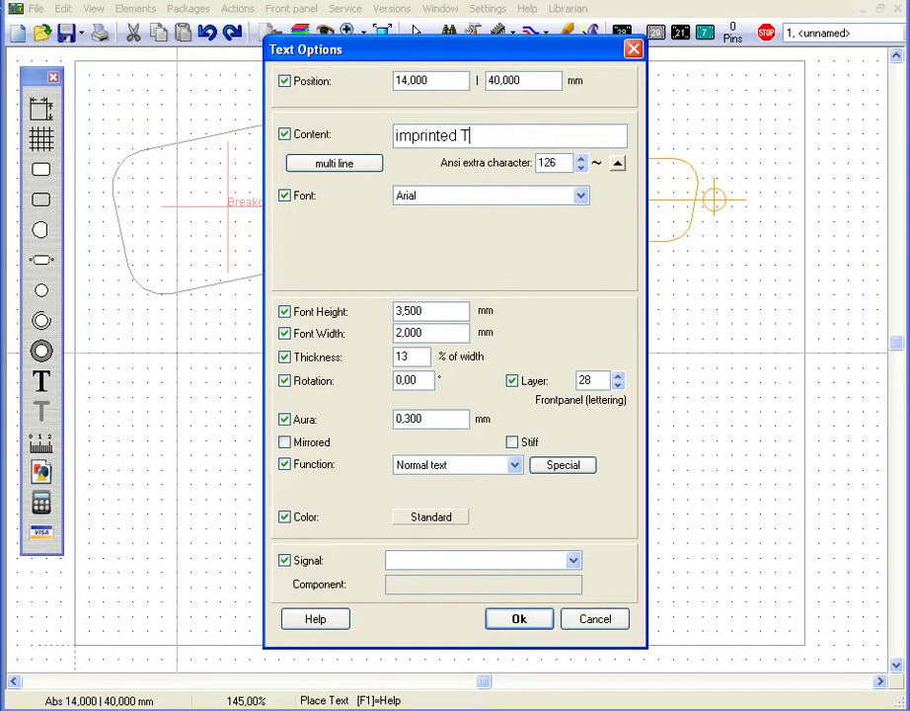
{"action": "type", "text": "ext"}
{"action": "left_click", "coordinate": [581, 196]}
{"action": "left_click", "coordinate": [420, 207]}
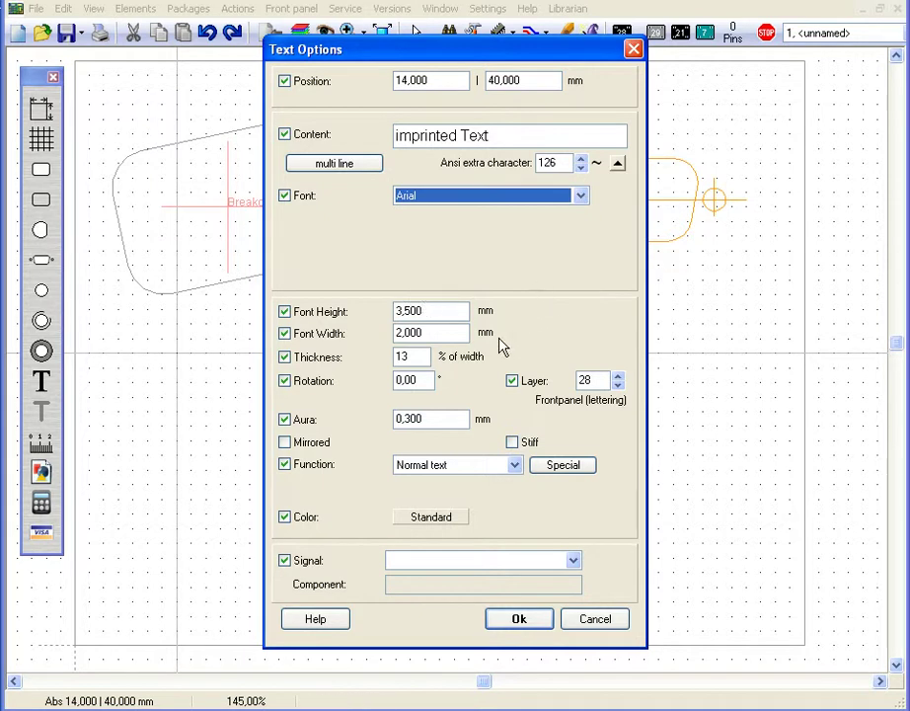
{"action": "left_click", "coordinate": [520, 623]}
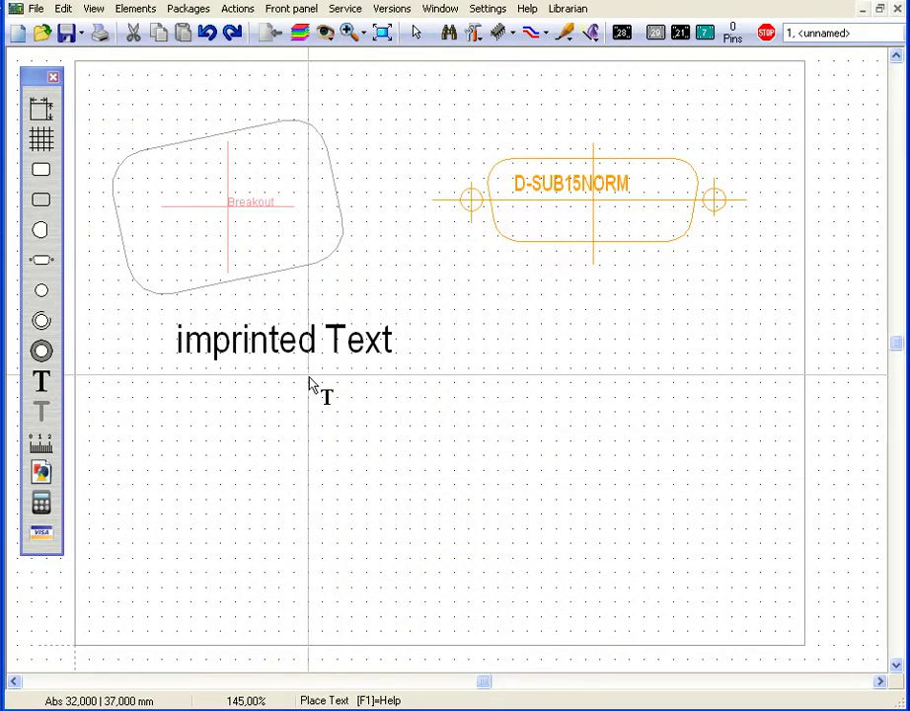
{"action": "left_click", "coordinate": [42, 412]}
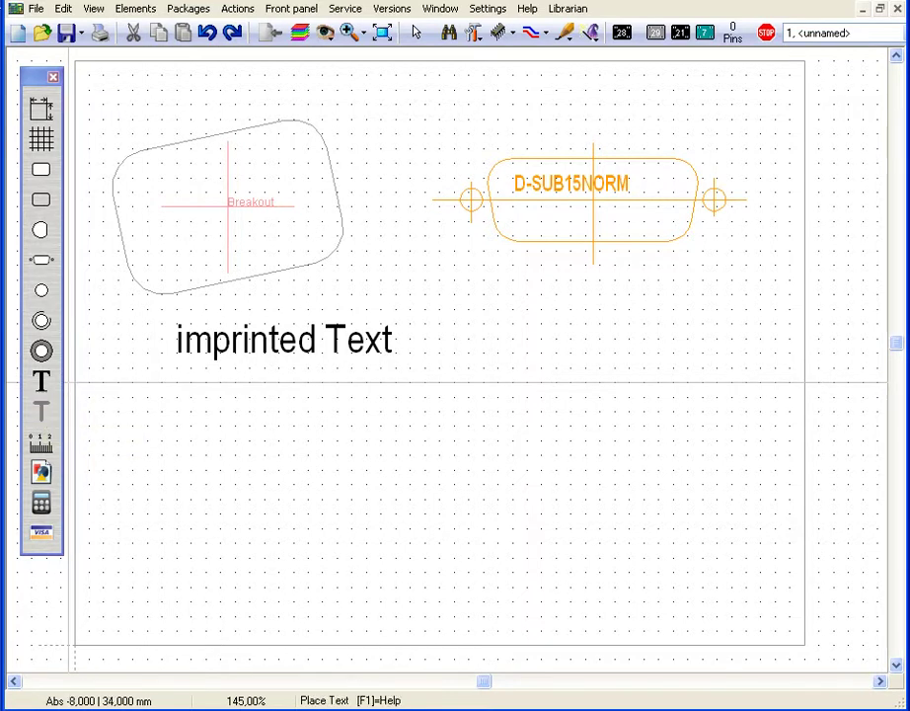
Add 'engraved Text' on the engraving layer and nudge it just below the imprinted text
{"action": "left_click", "coordinate": [219, 397]}
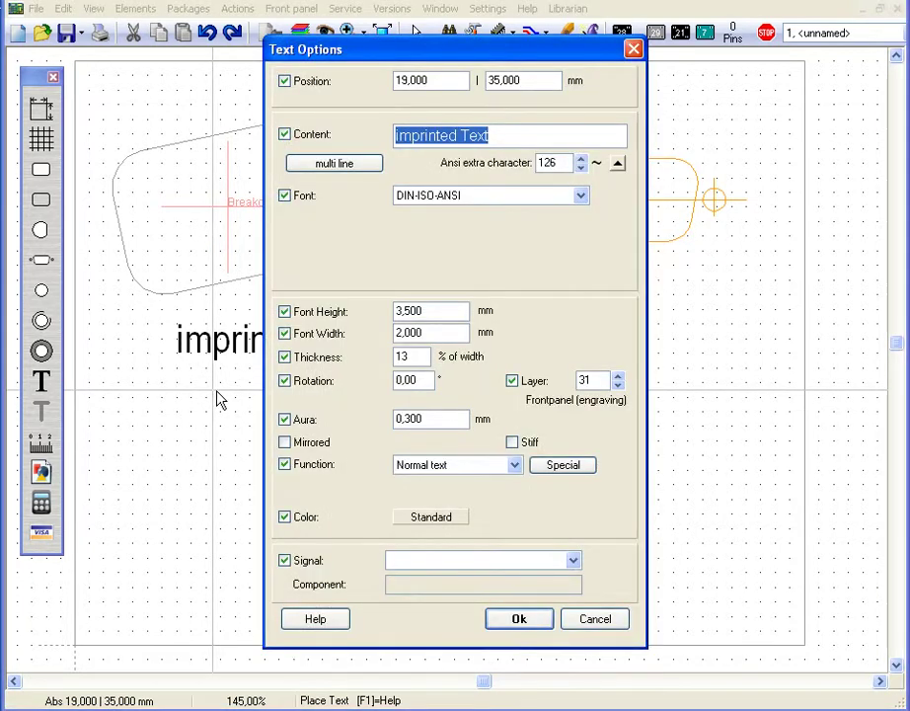
{"action": "left_click", "coordinate": [456, 136]}
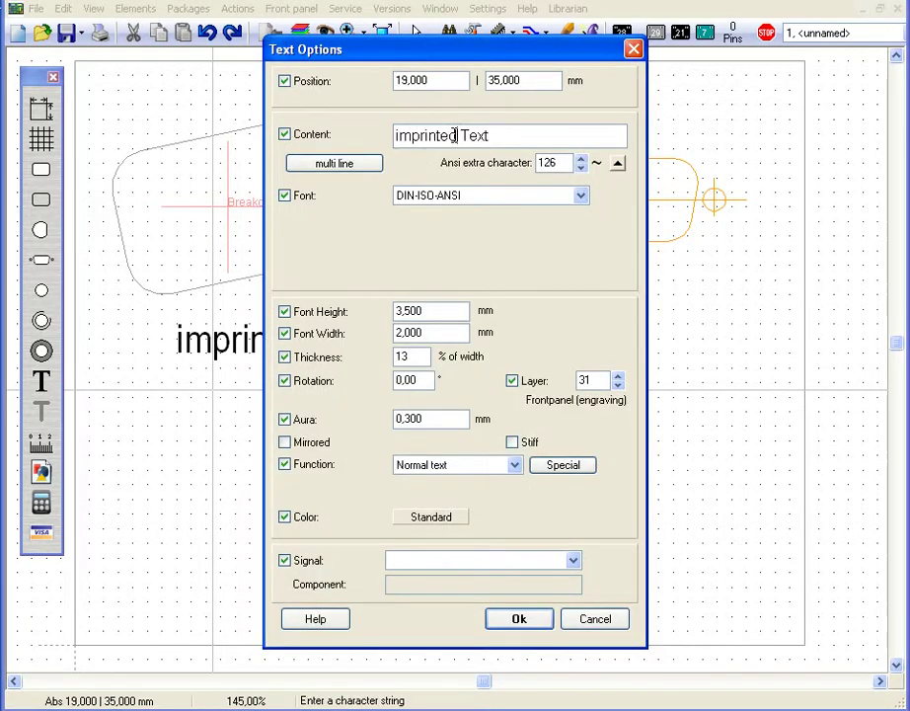
{"action": "left_click_drag", "start_coordinate": [459, 136], "coordinate": [387, 130]}
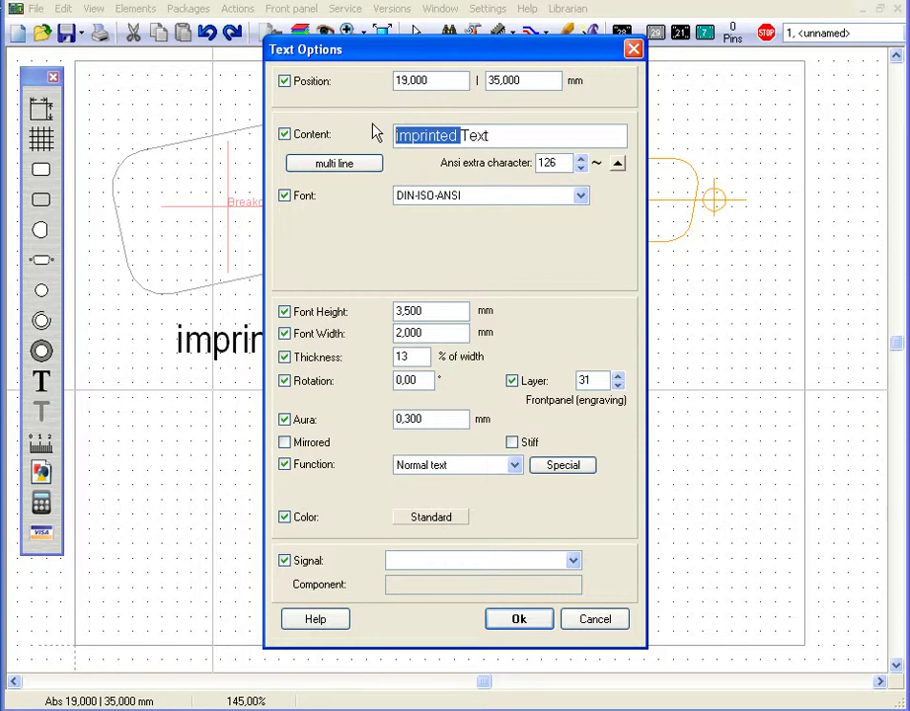
{"action": "type", "text": "engrave"}
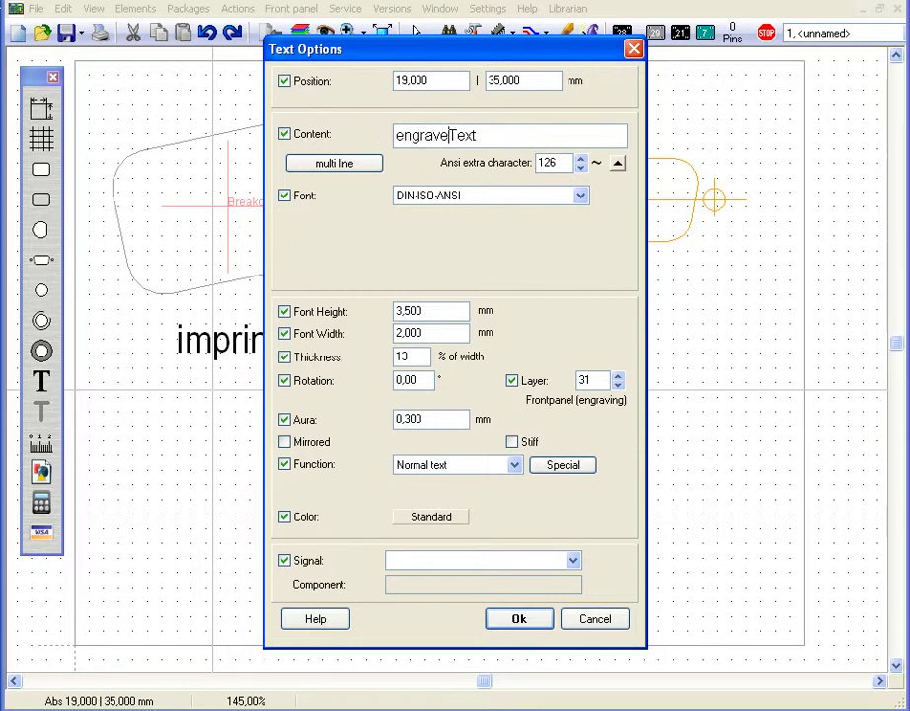
{"action": "type", "text": "d"}
{"action": "left_click", "coordinate": [518, 619]}
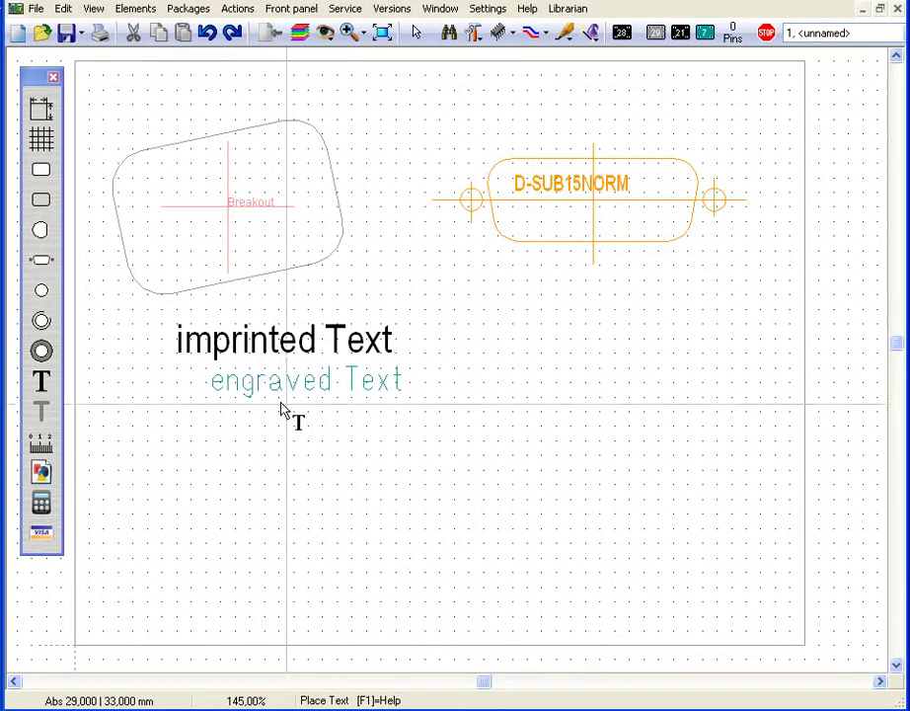
{"action": "left_click_drag", "start_coordinate": [258, 393], "coordinate": [240, 408]}
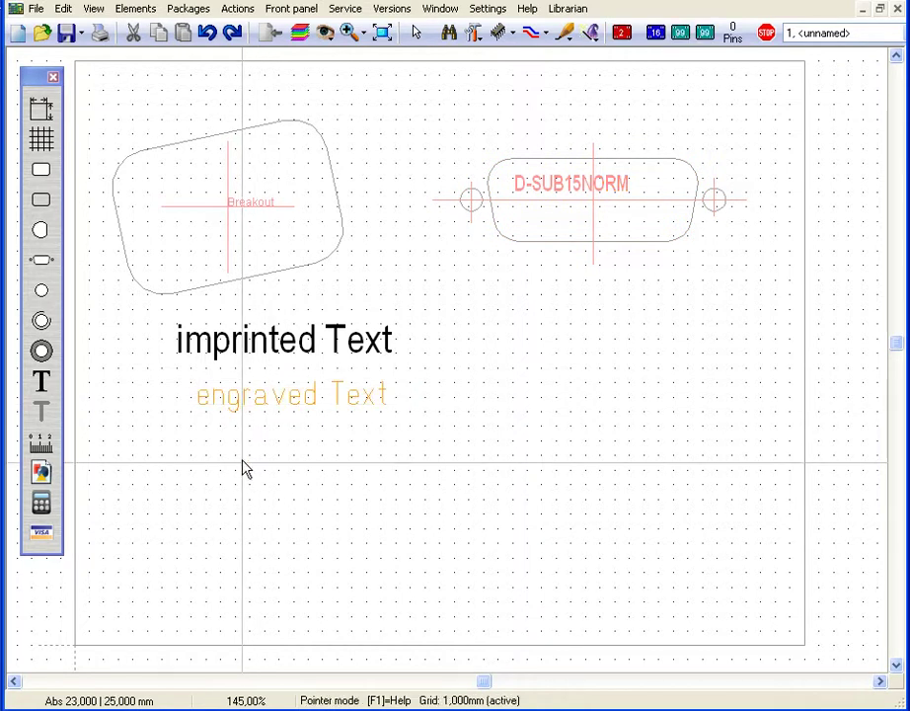
Generate a radial scale with 5 mm inner radius and shift it slightly lower at the lower right
{"action": "left_click", "coordinate": [42, 446]}
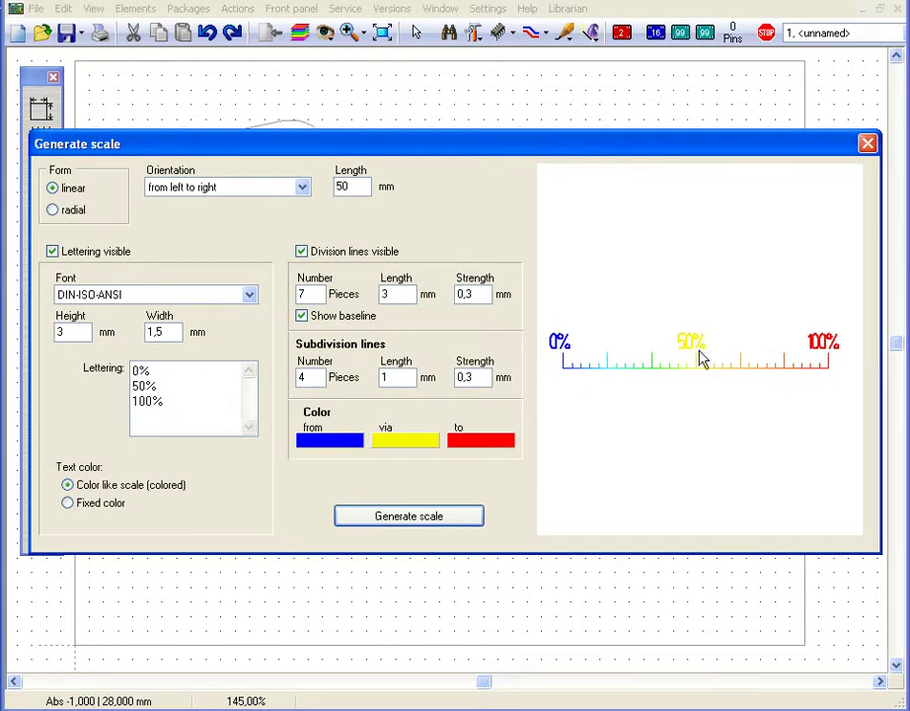
{"action": "left_click", "coordinate": [52, 210]}
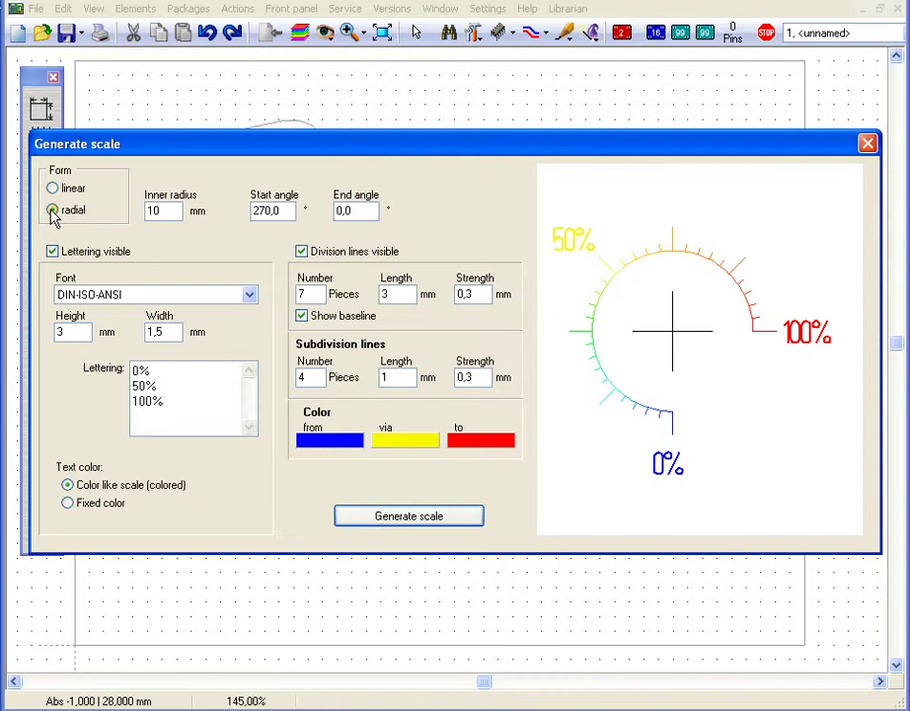
{"action": "left_click", "coordinate": [146, 215]}
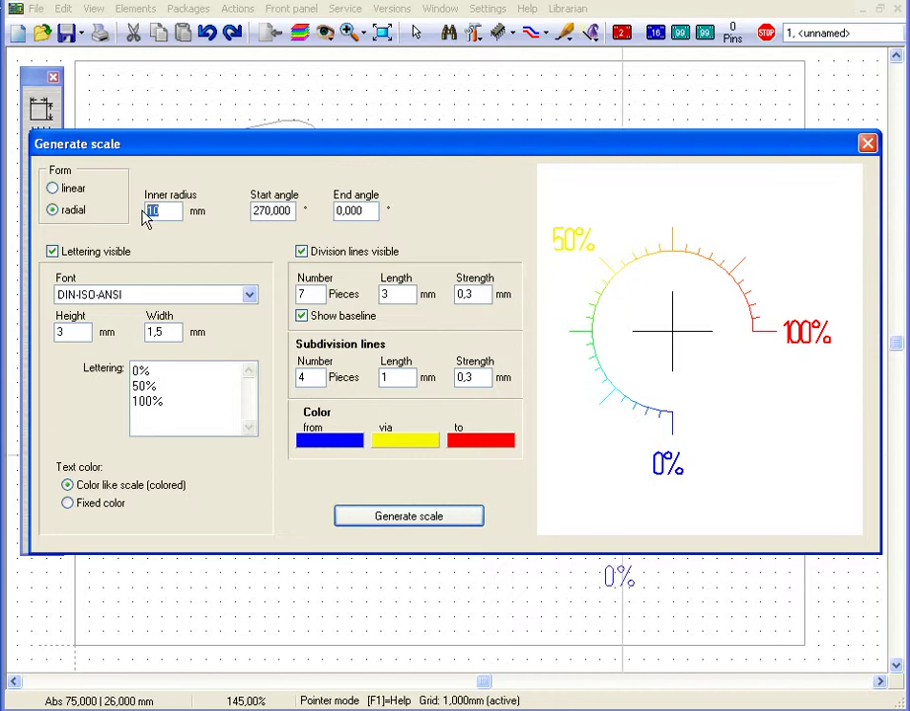
{"action": "type", "text": "5"}
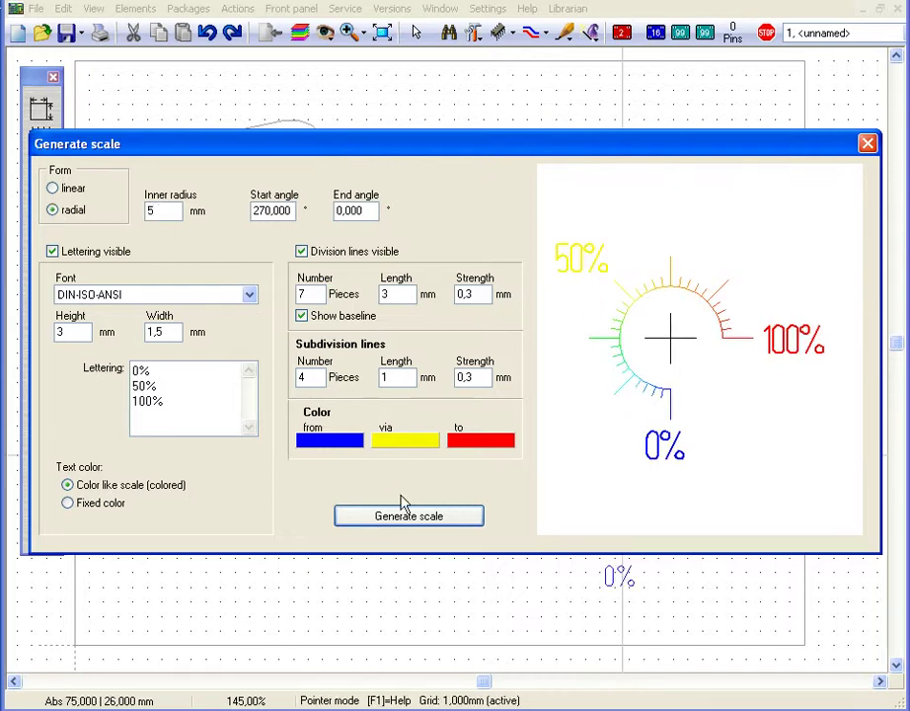
{"action": "left_click", "coordinate": [402, 516]}
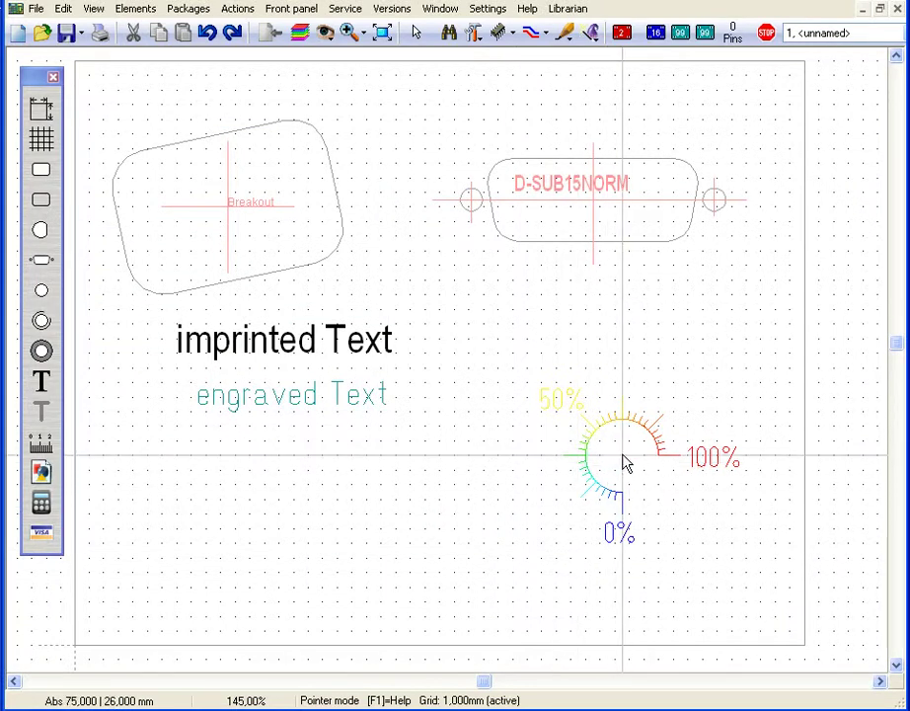
{"action": "left_click_drag", "start_coordinate": [623, 461], "coordinate": [629, 485]}
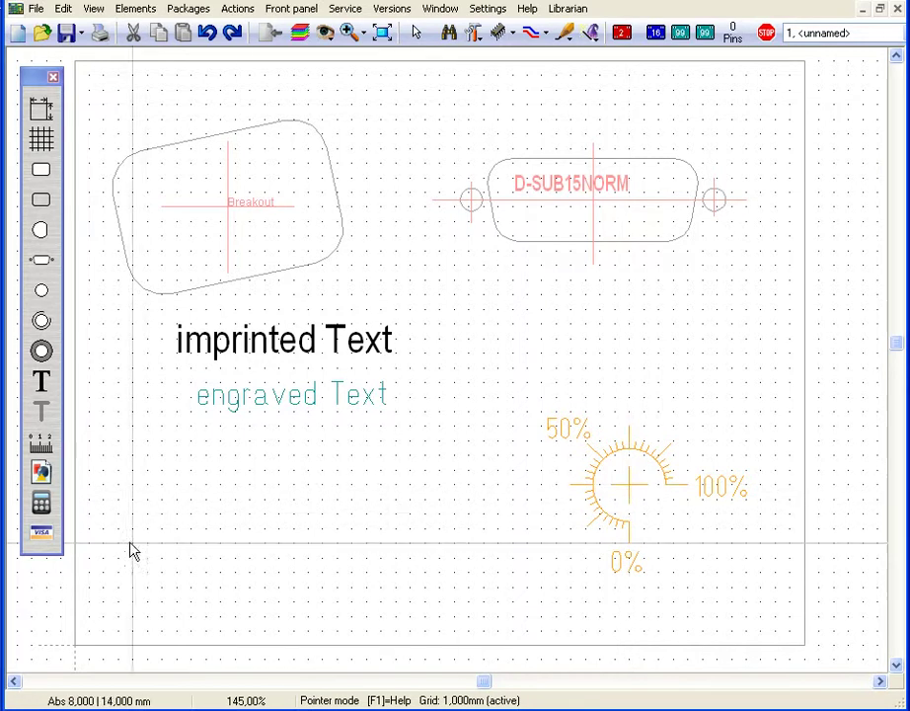
Place Target3001logo_Weiss.bmp at 40 mm width in the lower left, then compute milling paths
{"action": "left_click", "coordinate": [41, 474]}
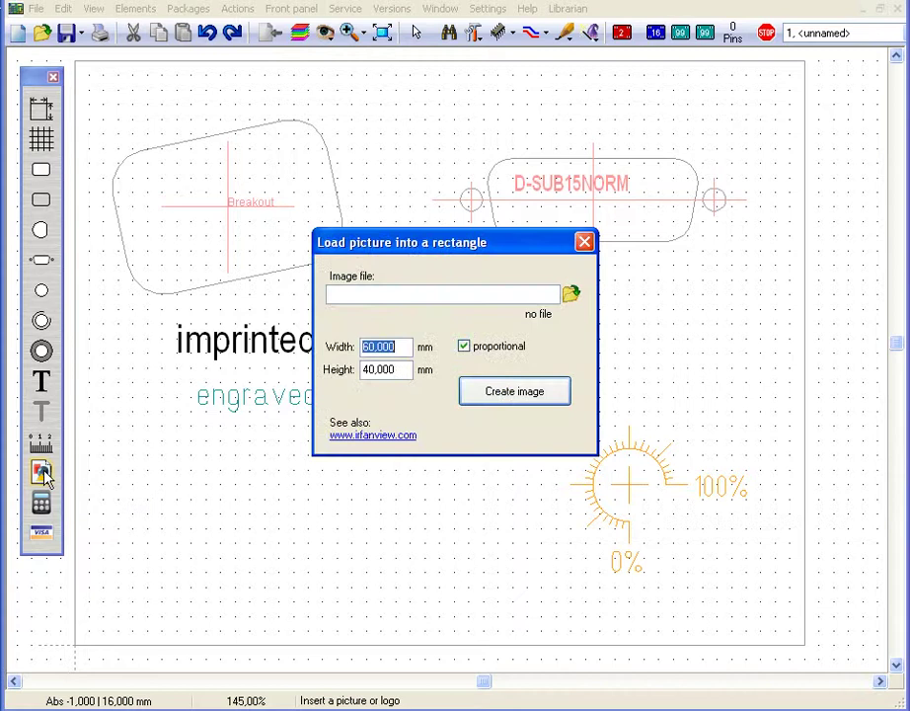
{"action": "left_click", "coordinate": [571, 293]}
{"action": "left_click", "coordinate": [481, 175]}
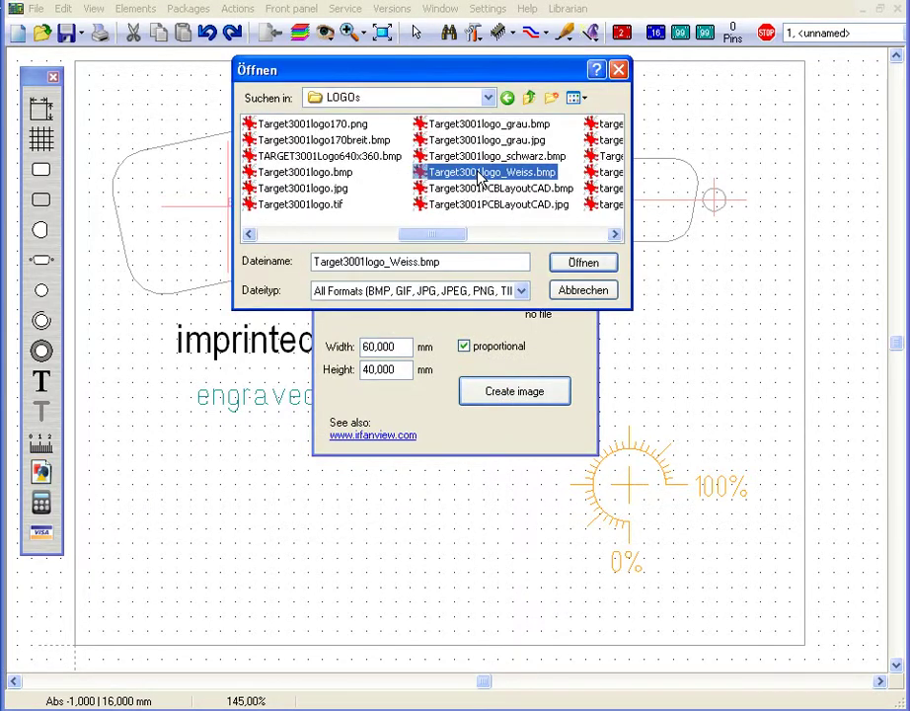
{"action": "left_click", "coordinate": [584, 264]}
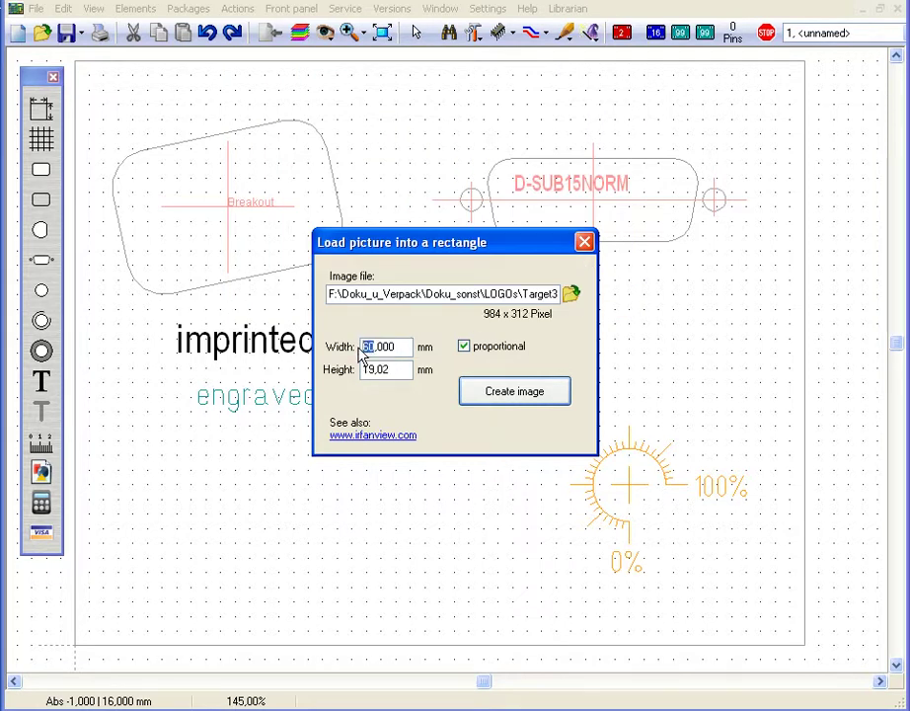
{"action": "type", "text": "40"}
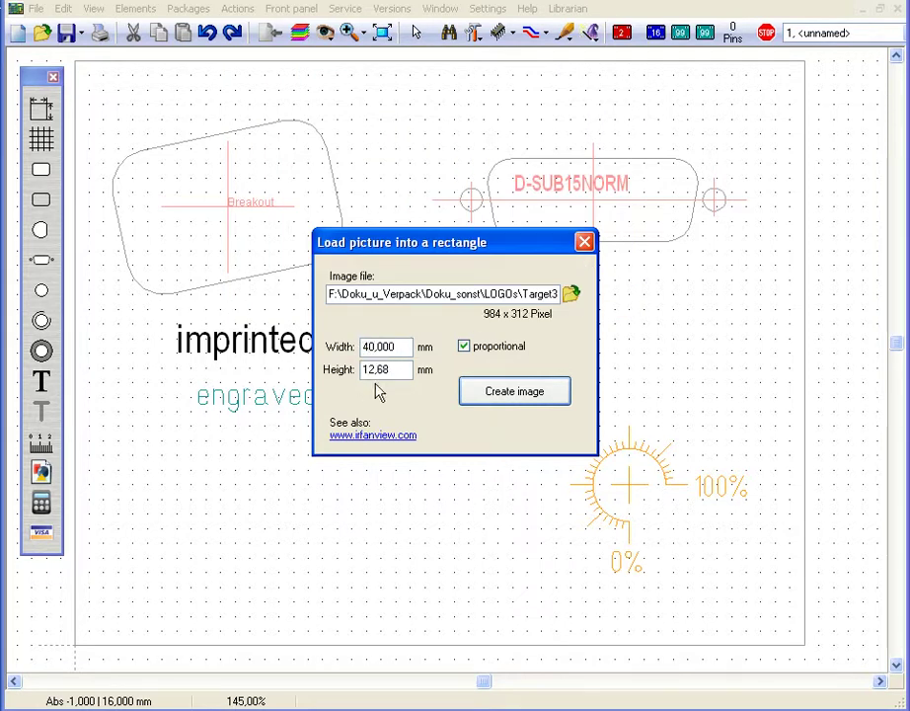
{"action": "left_click", "coordinate": [520, 394]}
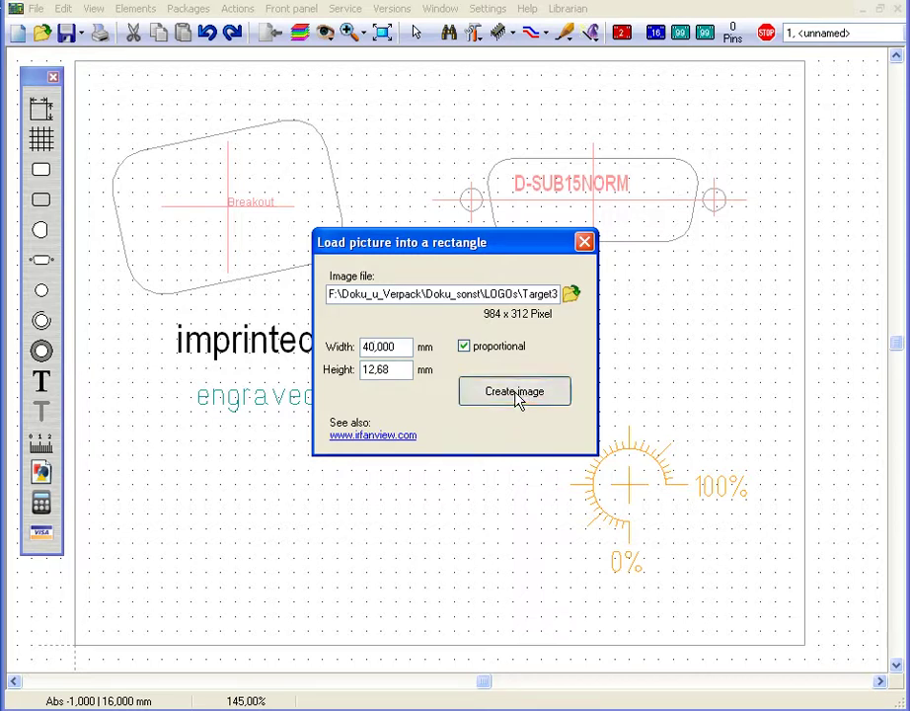
{"action": "left_click", "coordinate": [152, 595]}
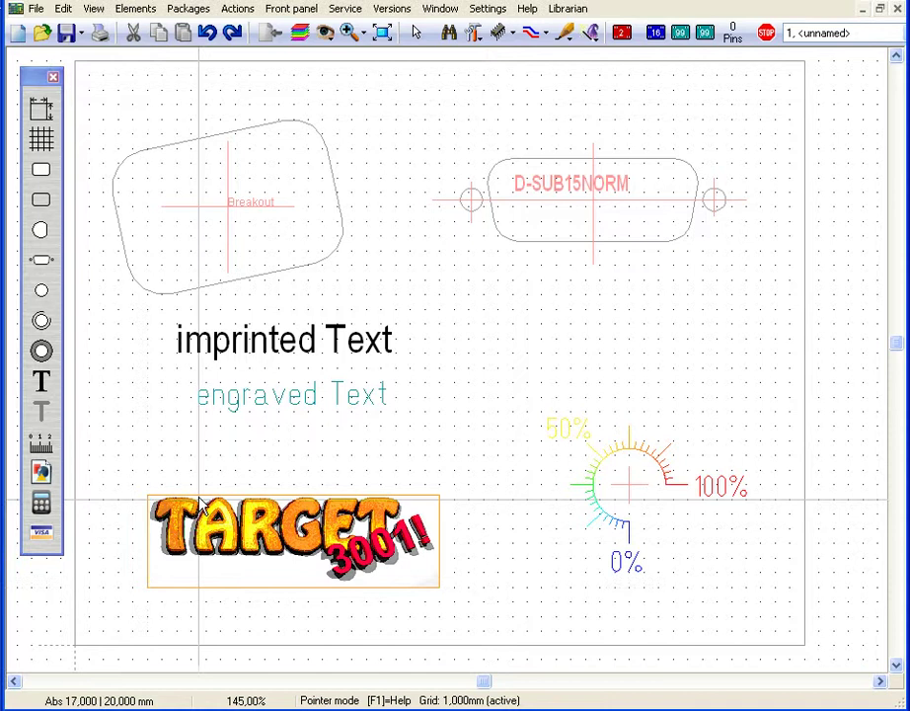
{"action": "left_click", "coordinate": [42, 506]}
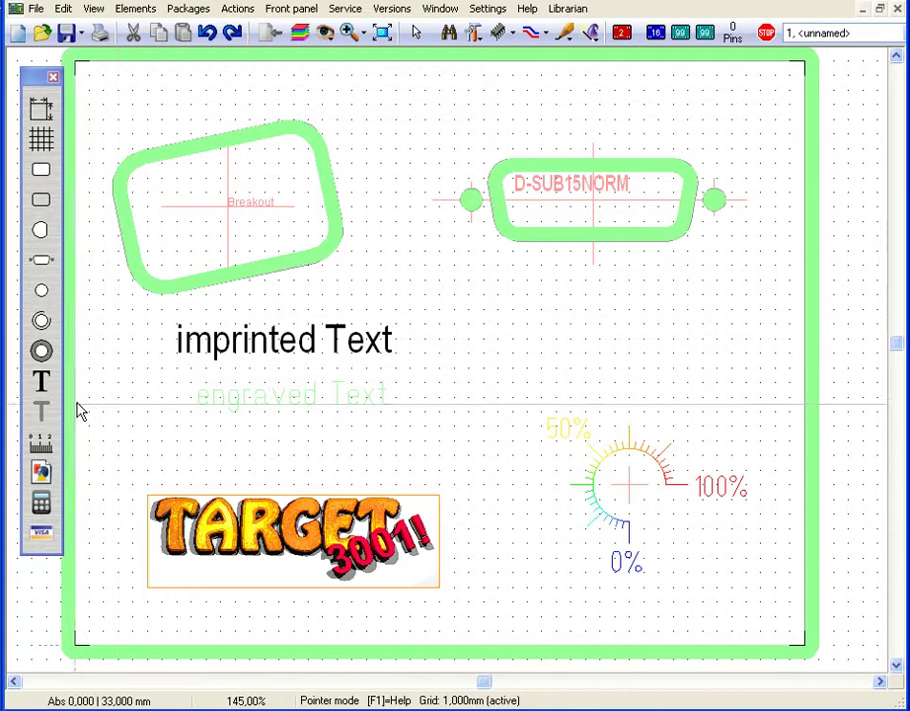
In the PANEL-POOL calculator, keep the Europe EUR shop and Aluminium anodized material
{"action": "left_click", "coordinate": [40, 536]}
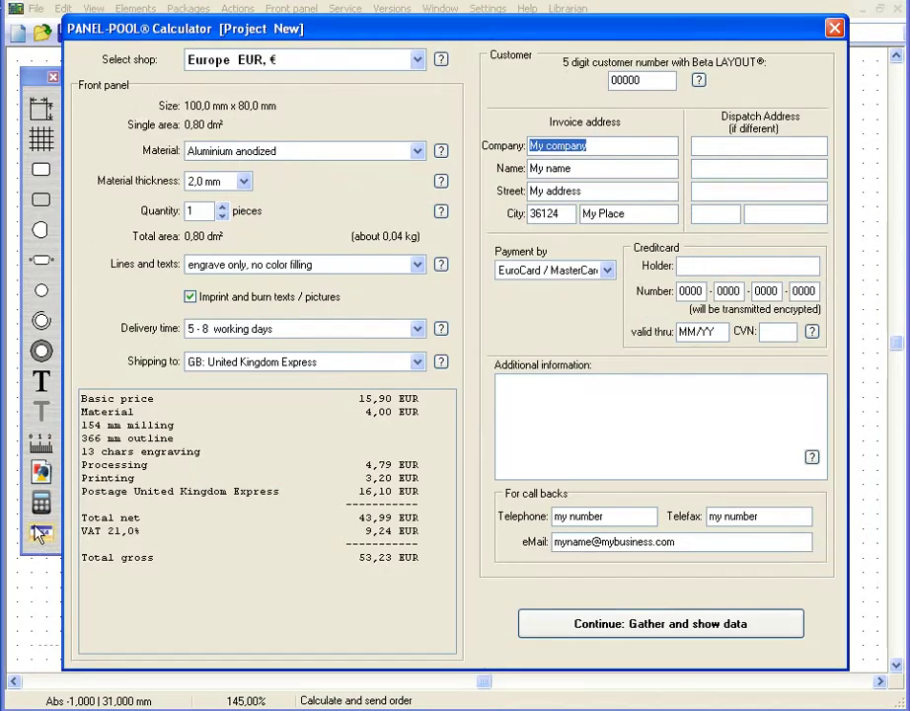
{"action": "left_click", "coordinate": [419, 61]}
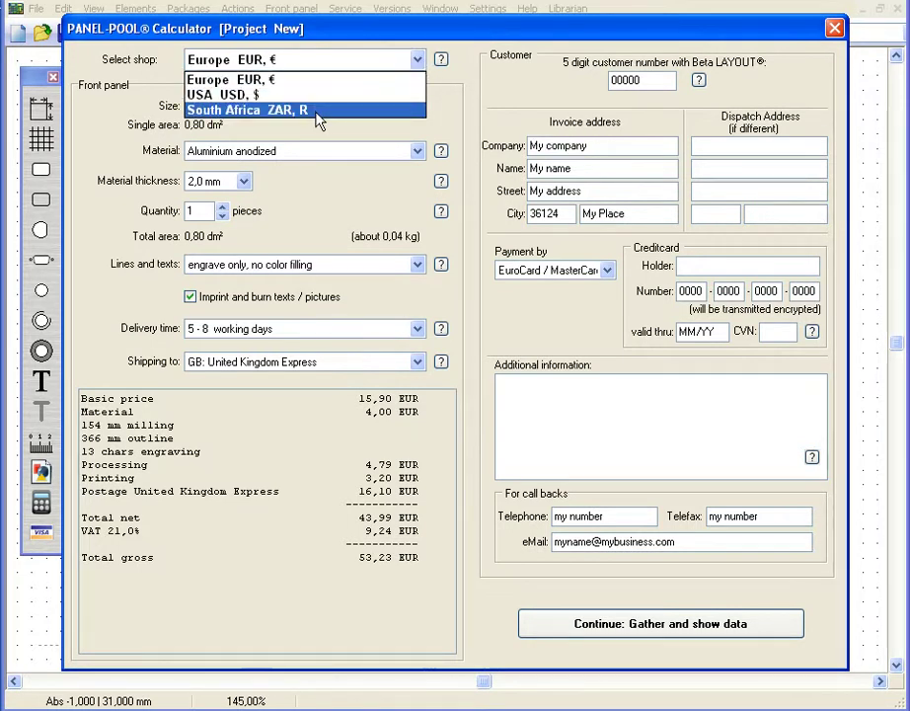
{"action": "left_click", "coordinate": [419, 61]}
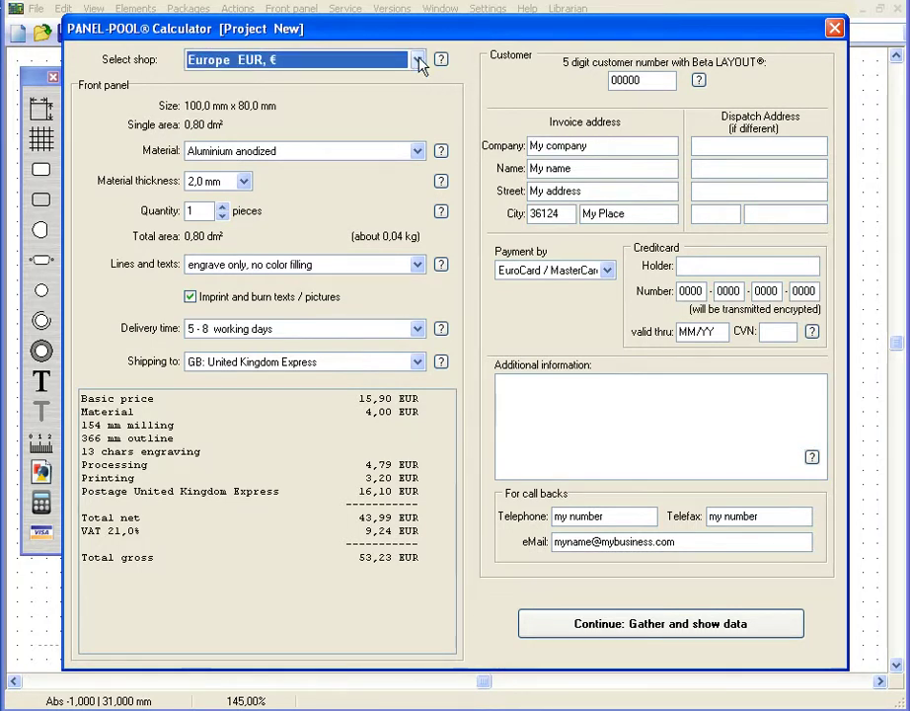
{"action": "left_click", "coordinate": [417, 151]}
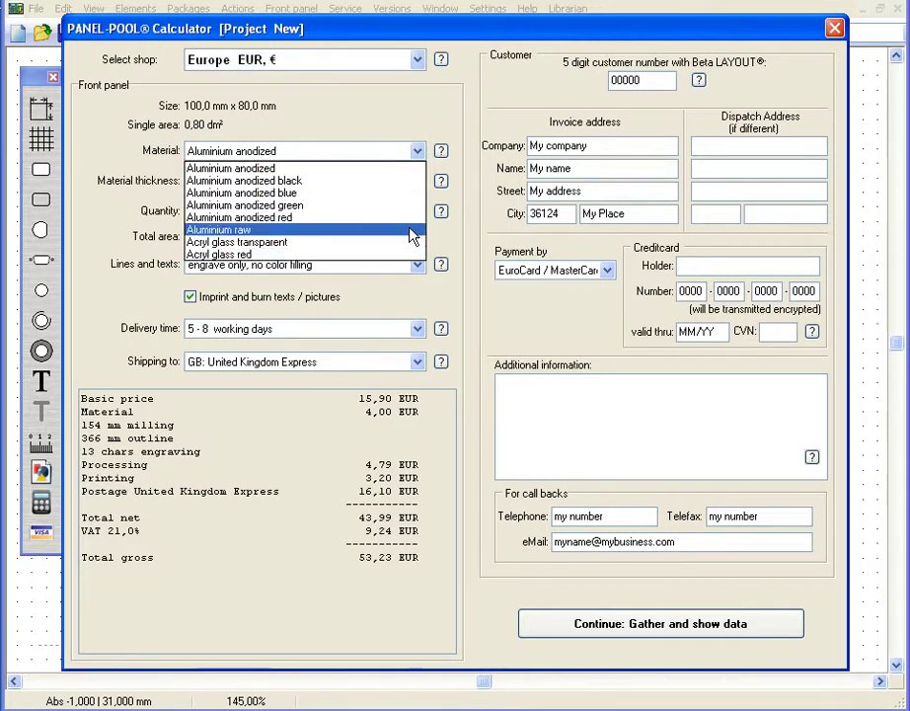
{"action": "left_click", "coordinate": [419, 154]}
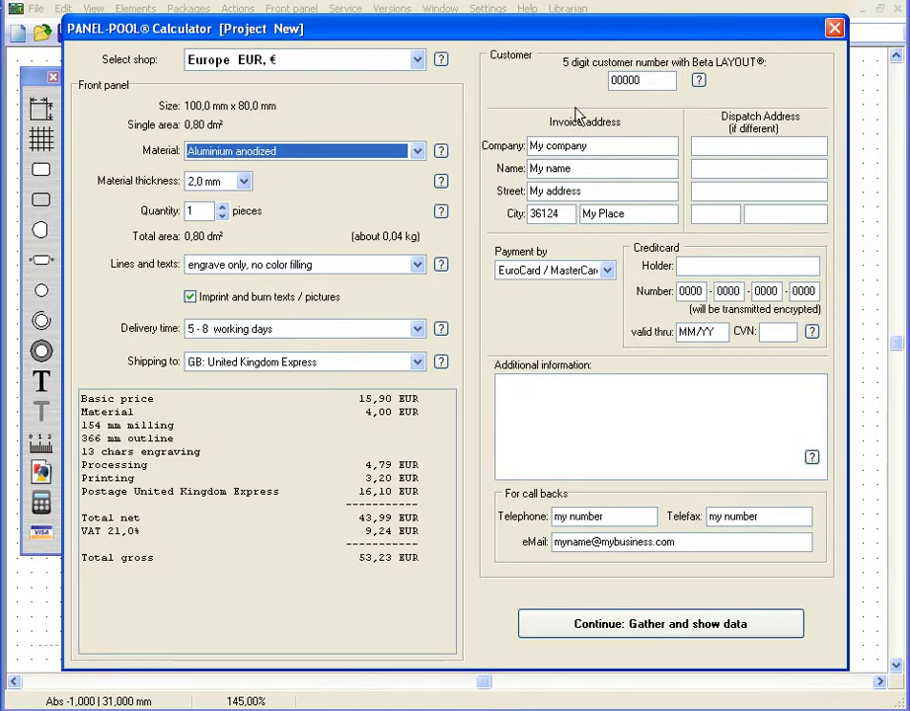
Set payment to invoice, add the comment 'my comment', and show the order summary
{"action": "left_click", "coordinate": [553, 269]}
{"action": "left_click", "coordinate": [542, 292]}
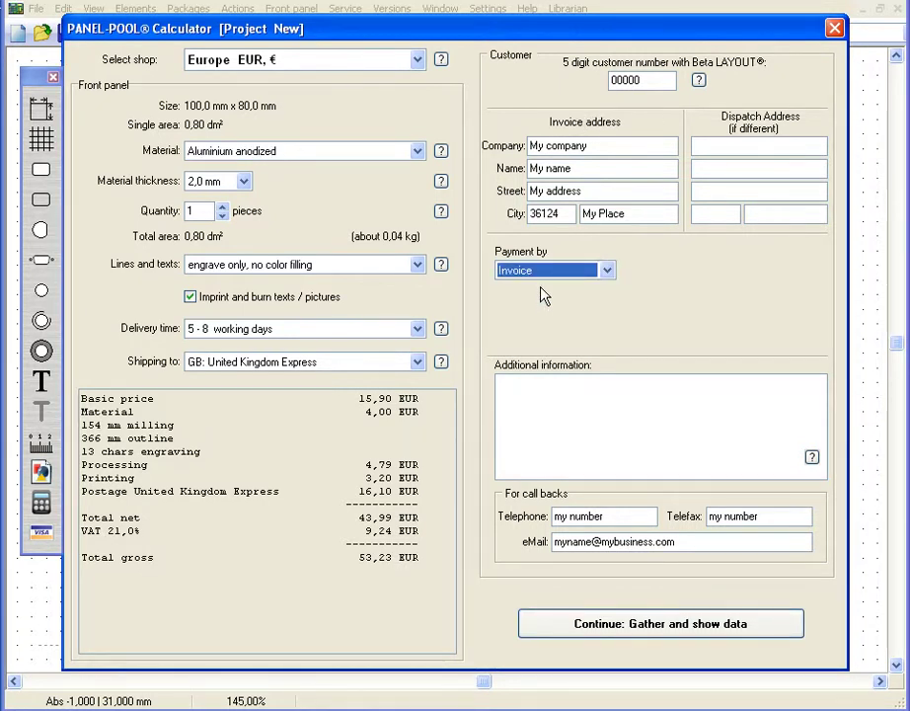
{"action": "left_click", "coordinate": [541, 404]}
{"action": "type", "text": "my comme"}
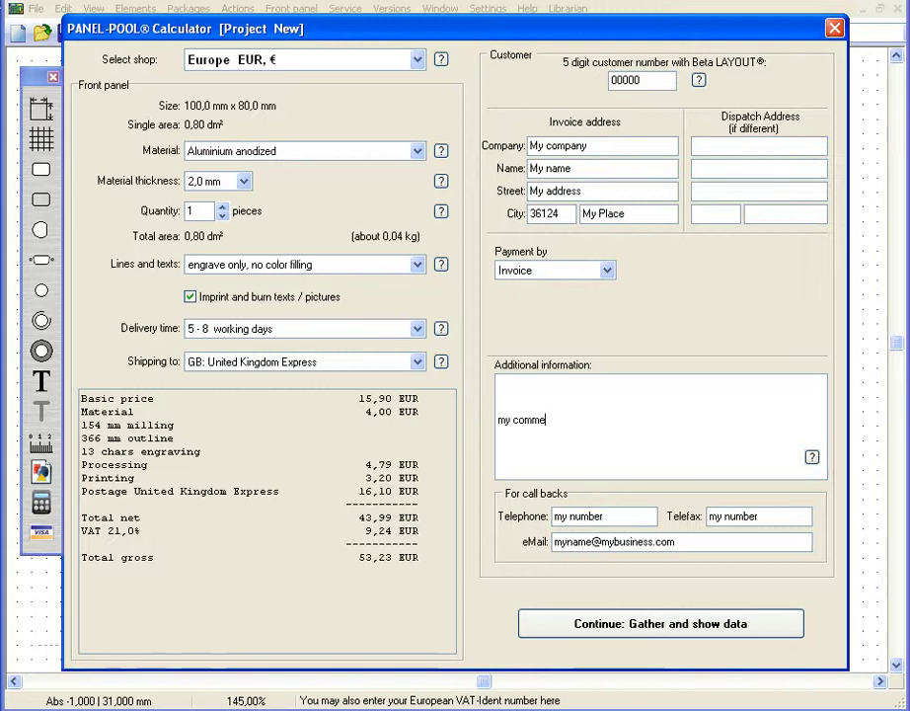
{"action": "type", "text": "nt..."}
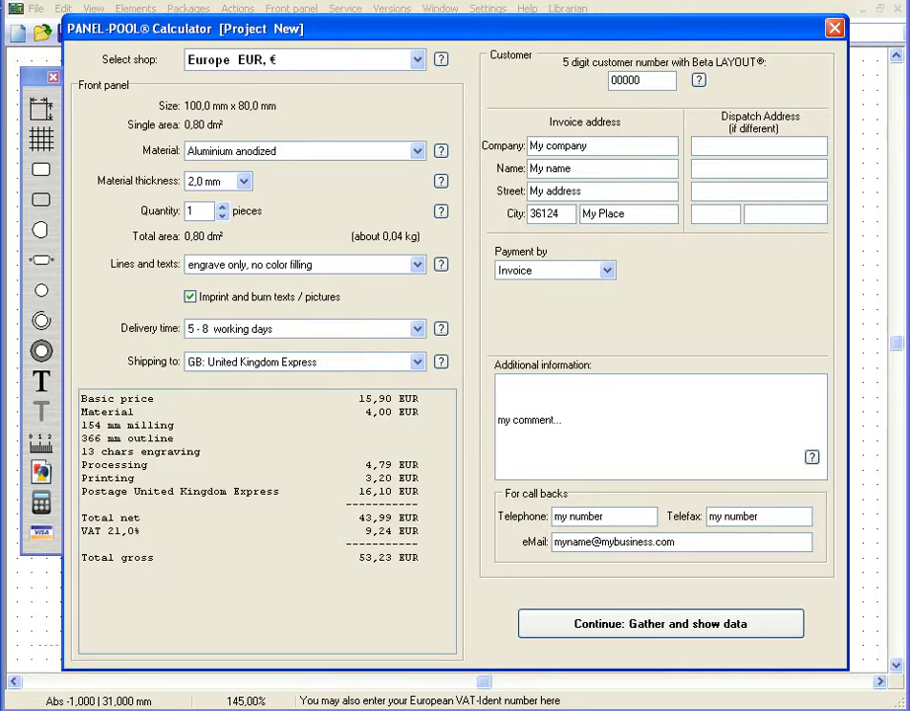
{"action": "left_click", "coordinate": [621, 632]}
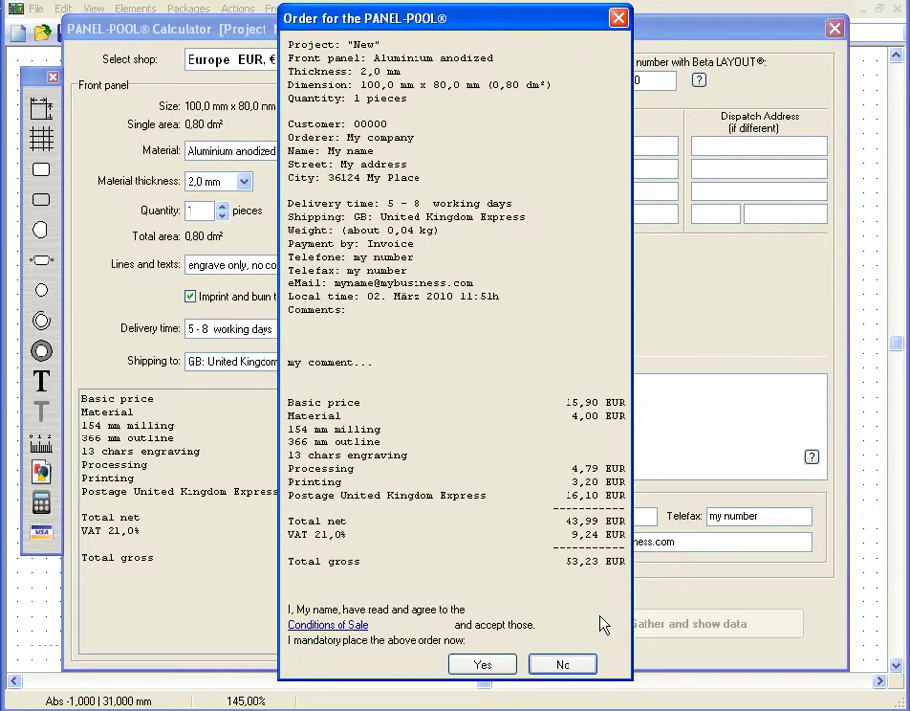